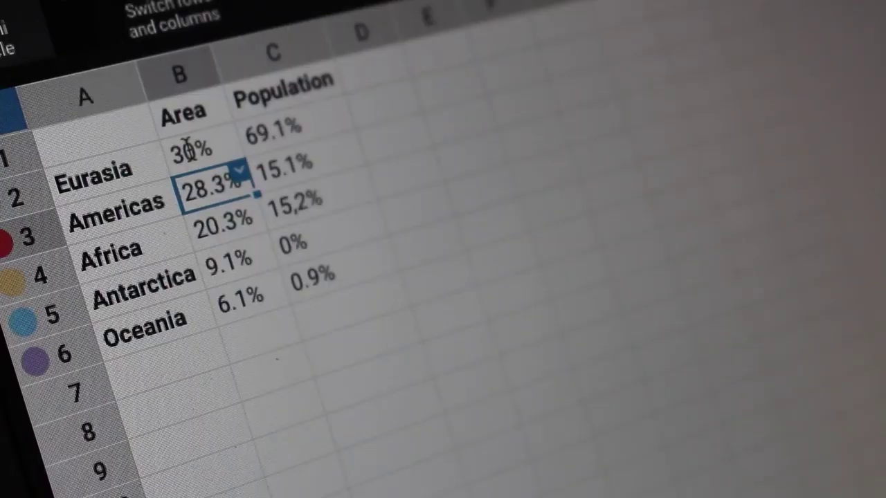
Set the editor zoom to 50% and bring up the map library of 552 map categories.
{"action": "type", "text": "50%"}
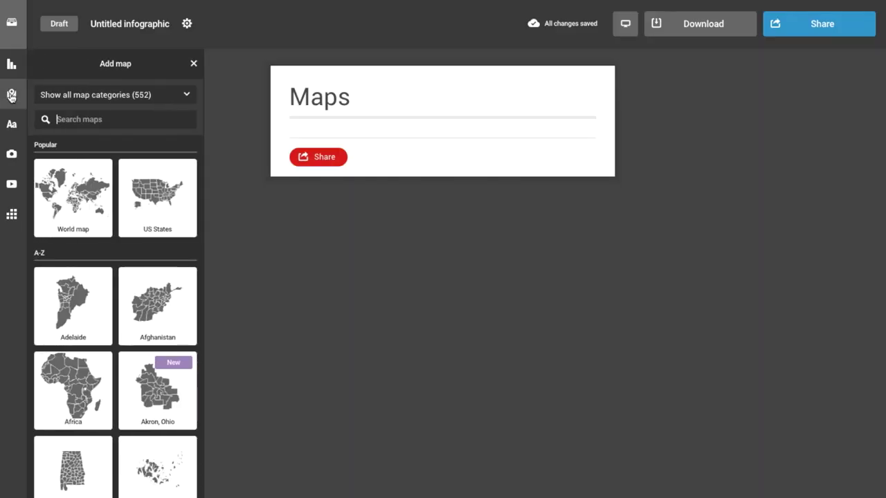
Insert a world map and give Belgium the text 'Some descriptive Text'.
{"action": "left_click", "coordinate": [64, 200]}
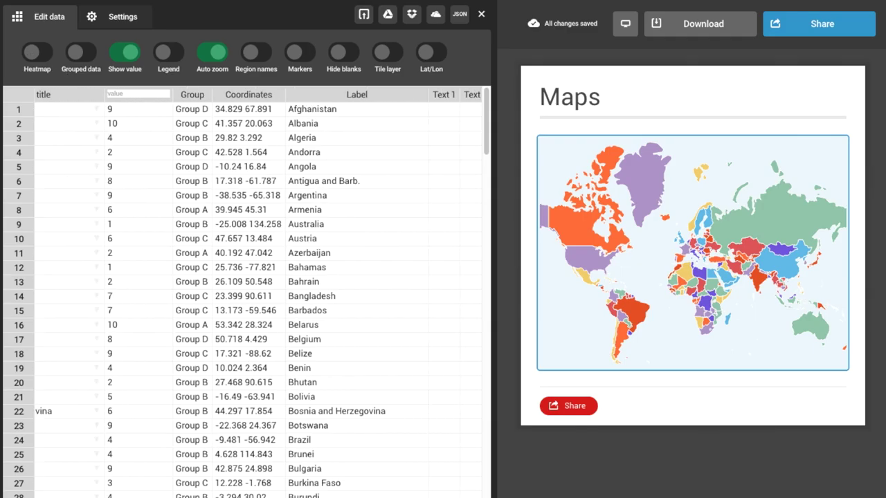
{"action": "left_click", "coordinate": [444, 339]}
{"action": "type", "text": "Some descriptive Text"}
{"action": "key", "text": "Return"}
{"action": "key", "text": "Escape"}
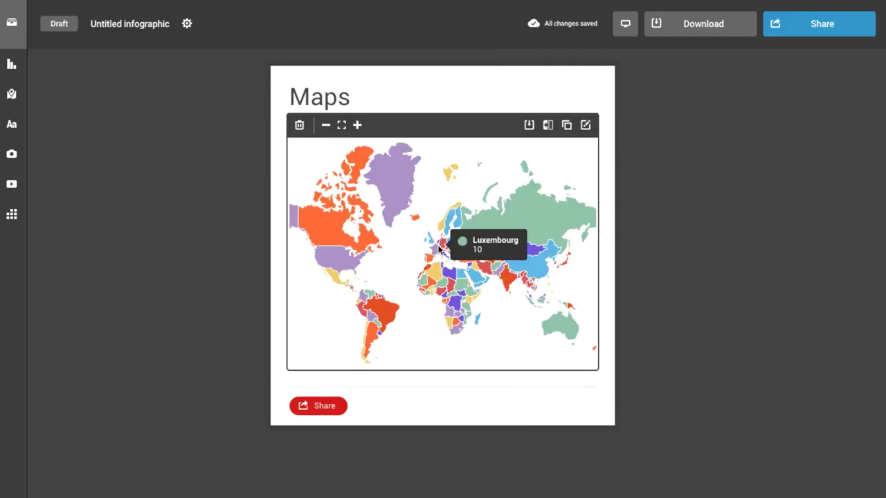
{"action": "scroll", "coordinate": [457, 239], "scroll_direction": "up", "scroll_amount": 3}
Show the map's countries as markers and set the marker shape to pencil.
{"action": "double_click", "coordinate": [432, 233]}
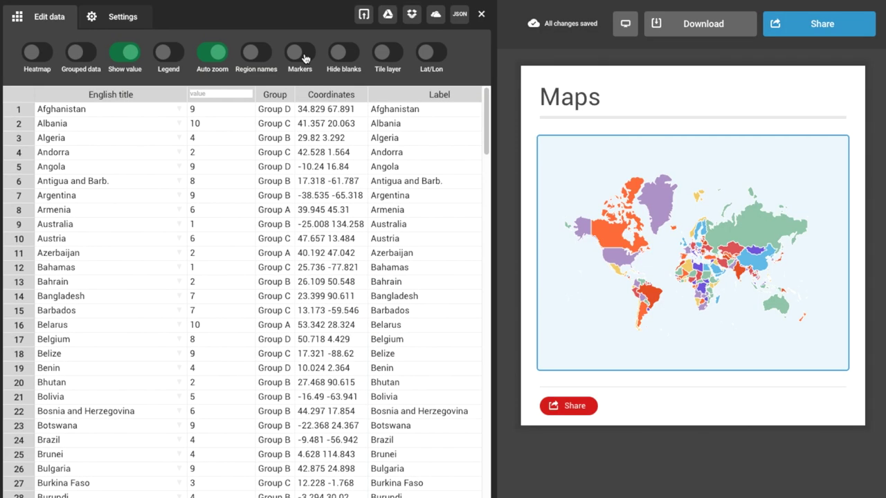
{"action": "left_click", "coordinate": [299, 53]}
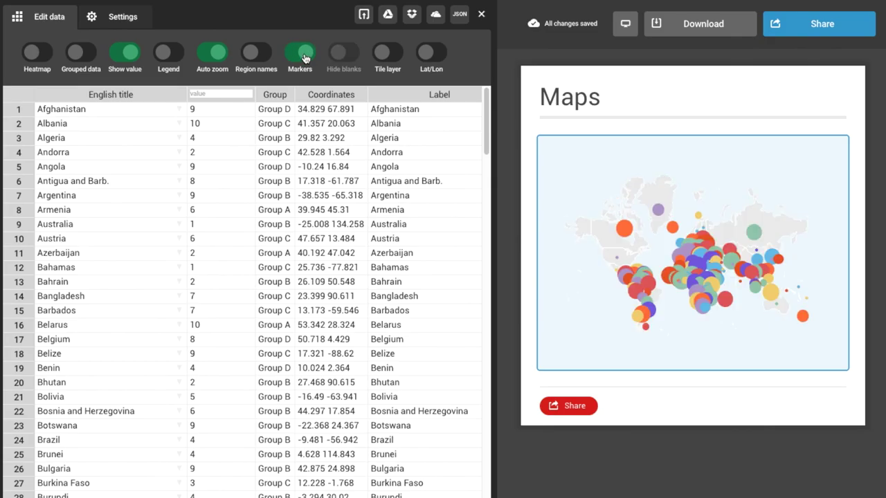
{"action": "left_click", "coordinate": [118, 16]}
{"action": "left_click", "coordinate": [67, 254]}
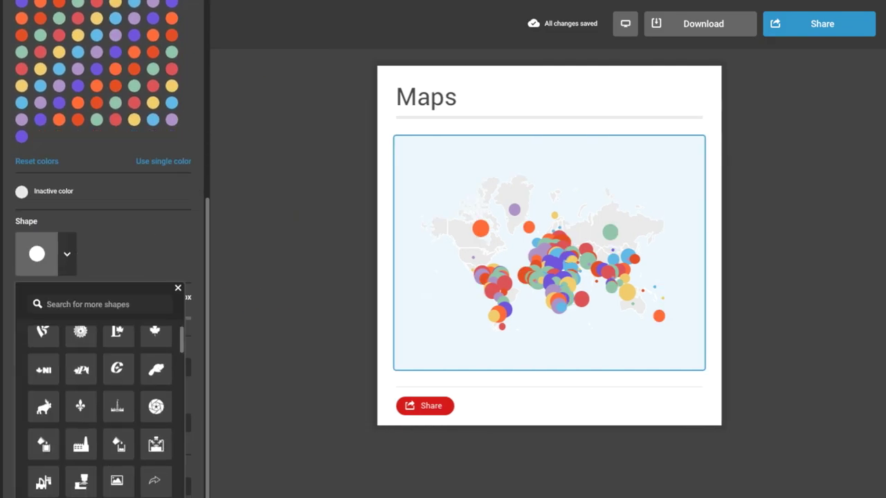
{"action": "left_click", "coordinate": [156, 369]}
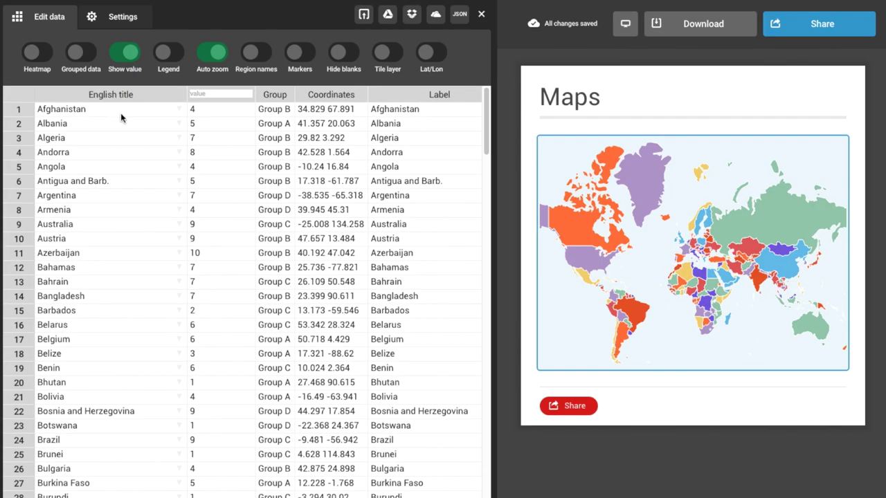
Clear all existing data from the world map's table.
{"action": "left_click_drag", "start_coordinate": [123, 115], "coordinate": [122, 281]}
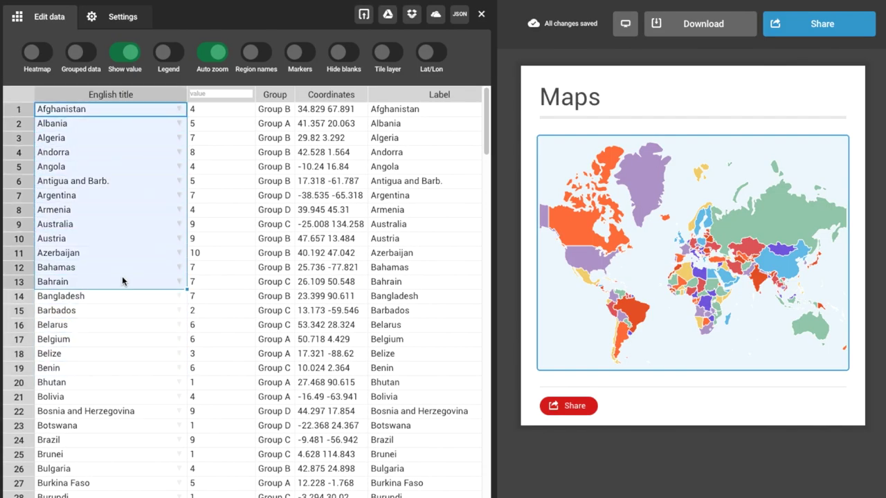
{"action": "left_click", "coordinate": [116, 318]}
{"action": "key", "text": "ctrl+a"}
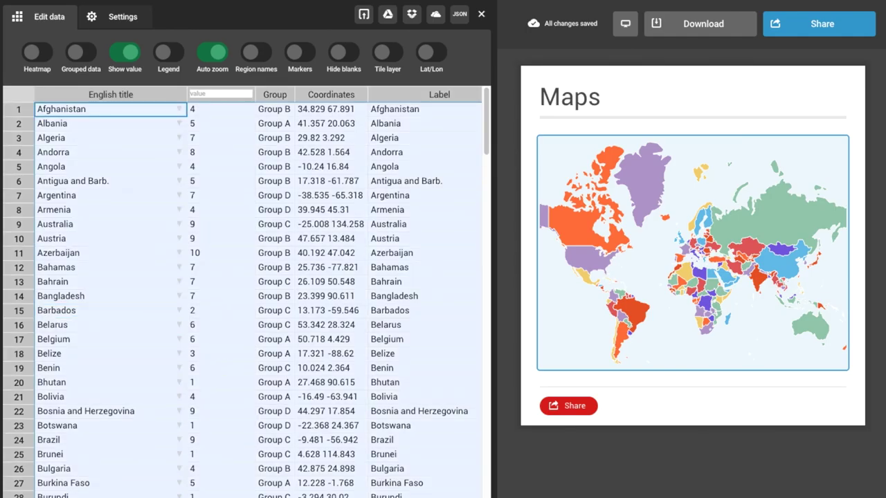
{"action": "key", "text": "Delete"}
Enter Canada, Japan, Australia, Mexico, Germany and Russia as country rows.
{"action": "left_click", "coordinate": [51, 116]}
{"action": "type", "text": "Canada"}
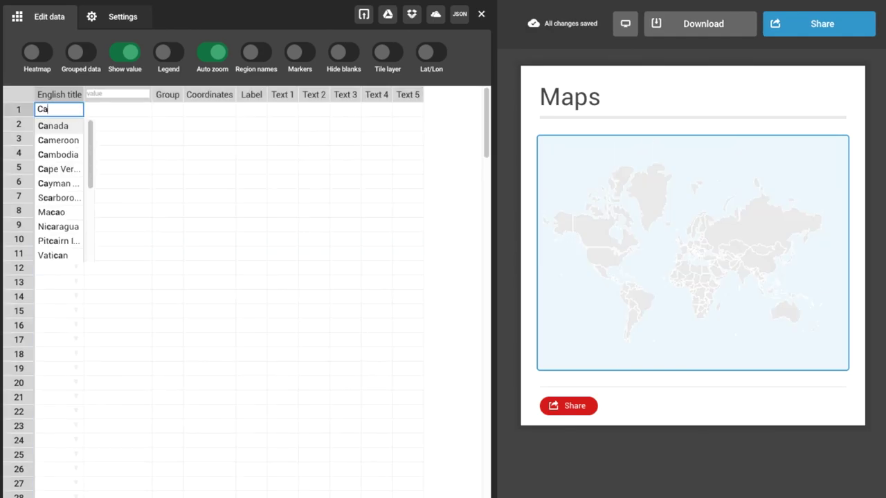
{"action": "key", "text": "Return"}
{"action": "type", "text": "Japan"}
{"action": "key", "text": "Return"}
{"action": "type", "text": "Australia"}
{"action": "key", "text": "Return"}
{"action": "type", "text": "Mexico"}
{"action": "key", "text": "Return"}
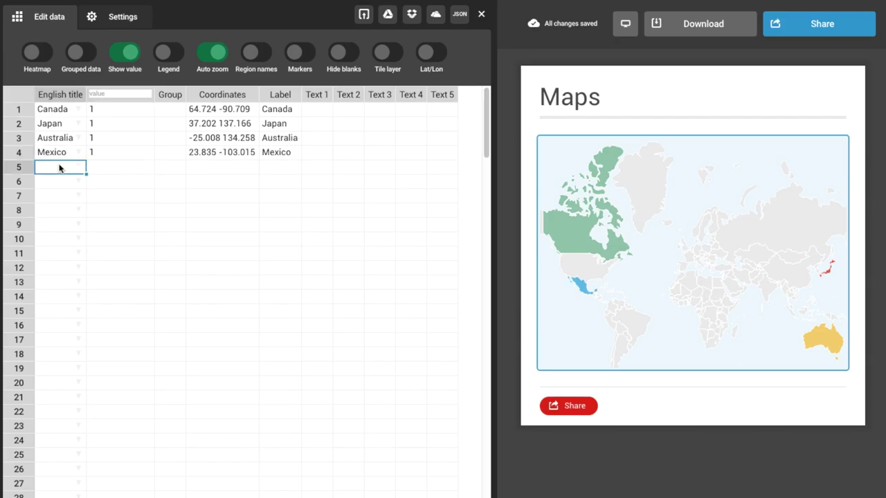
{"action": "type", "text": "Germany"}
{"action": "key", "text": "Return"}
{"action": "type", "text": "Russia"}
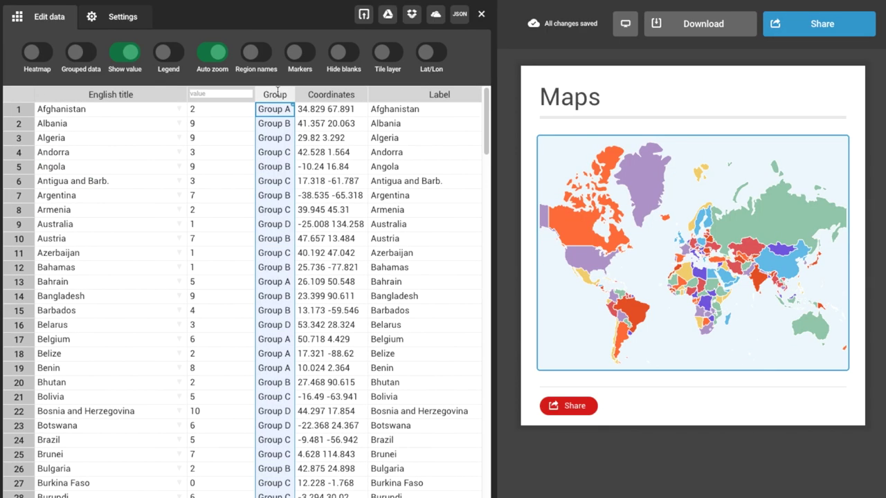
Turn on grouped colouring for the world map and the US states party map.
{"action": "left_click", "coordinate": [271, 109]}
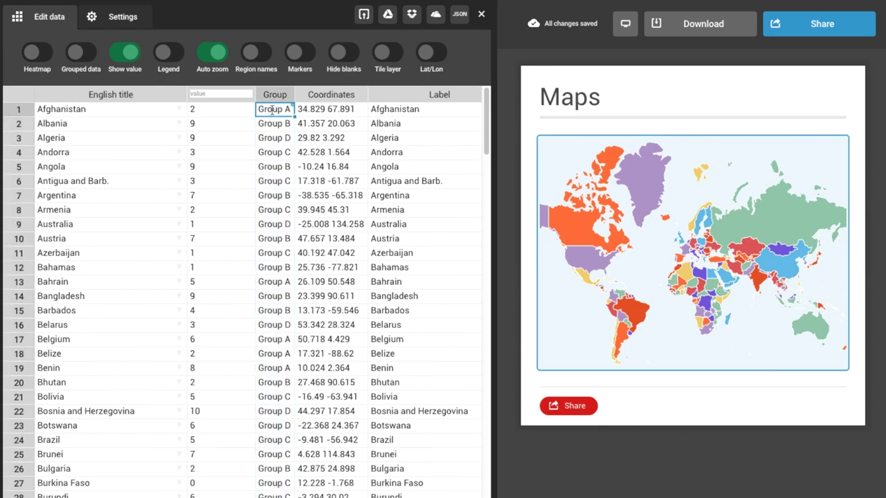
{"action": "left_click", "coordinate": [90, 60]}
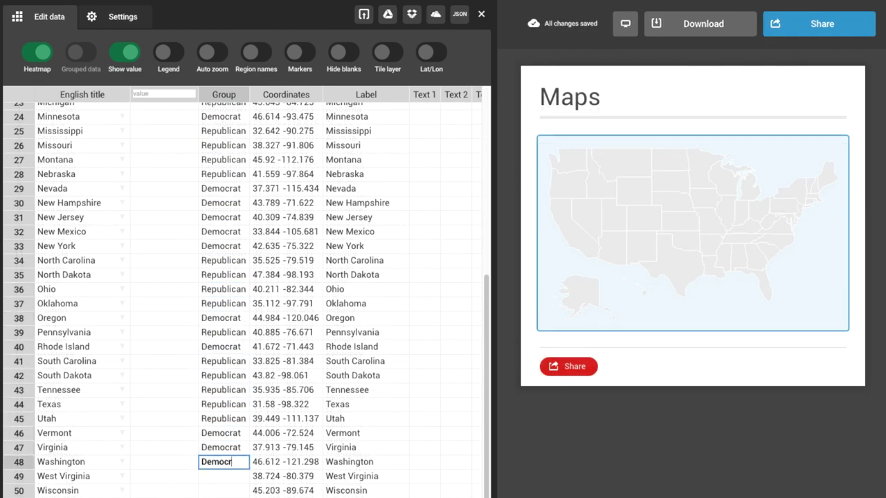
{"action": "left_click", "coordinate": [86, 56]}
In the map settings, shift the Republican chart colour toward red.
{"action": "left_click", "coordinate": [118, 16]}
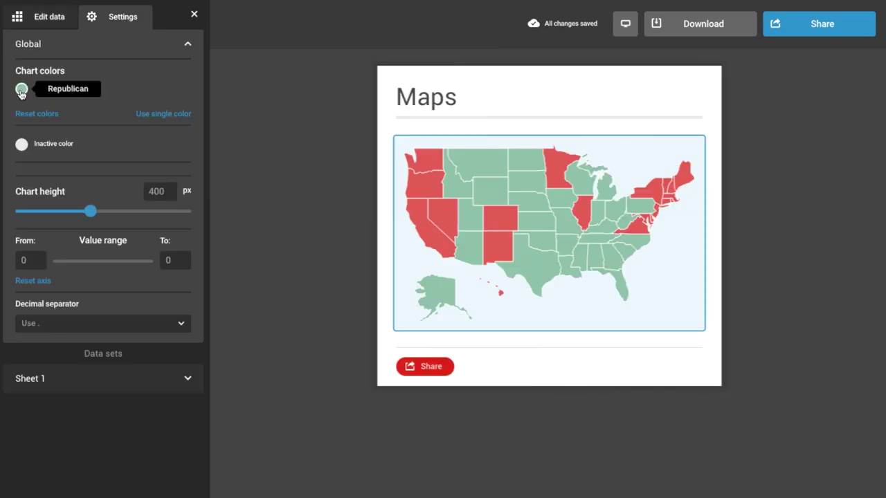
{"action": "left_click", "coordinate": [22, 88]}
{"action": "left_click_drag", "start_coordinate": [164, 119], "coordinate": [165, 149]}
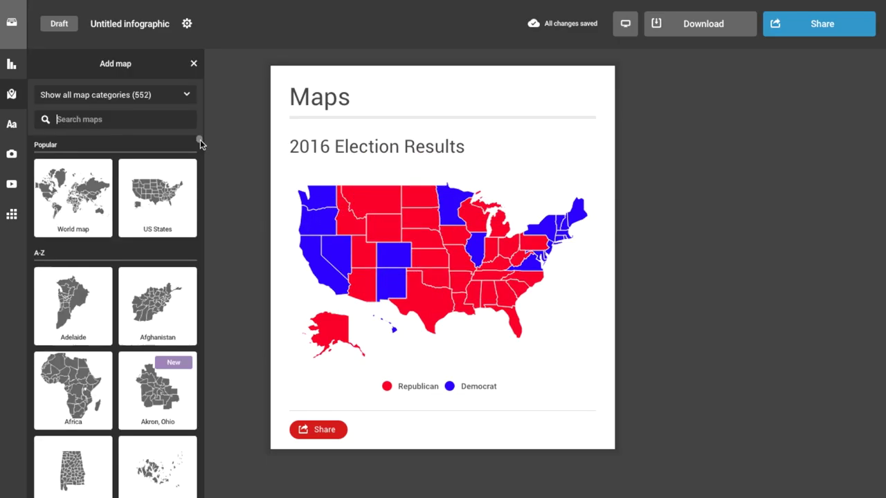
{"action": "left_click_drag", "start_coordinate": [200, 143], "coordinate": [198, 307]}
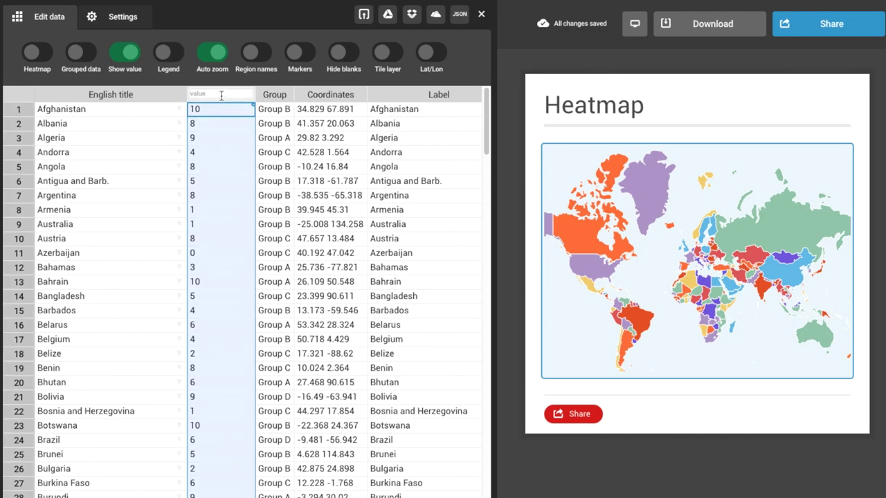
Make the world map a Number of Schools heatmap with a blue cold colour.
{"action": "left_click", "coordinate": [39, 54]}
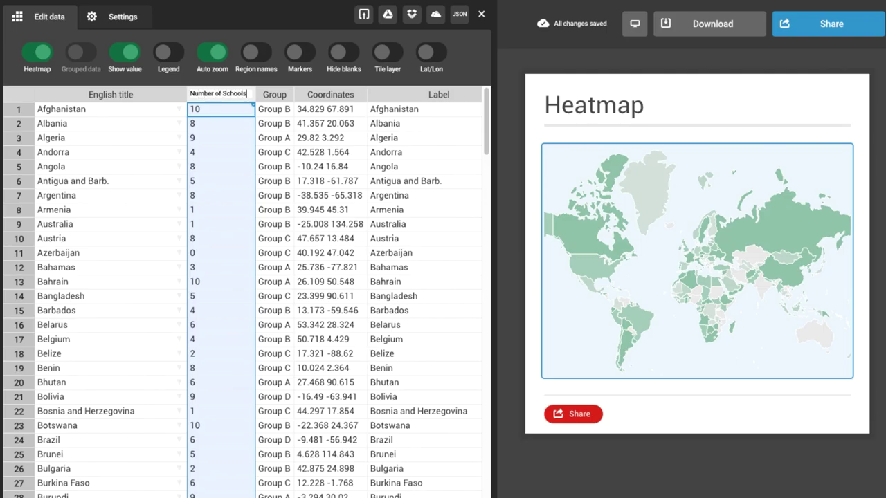
{"action": "key", "text": "Return"}
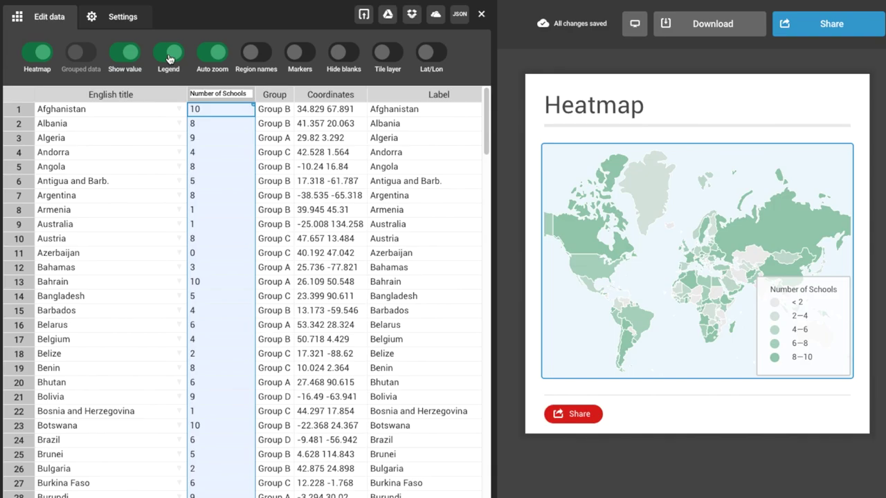
{"action": "left_click", "coordinate": [109, 22]}
{"action": "left_click", "coordinate": [20, 88]}
{"action": "left_click", "coordinate": [18, 154]}
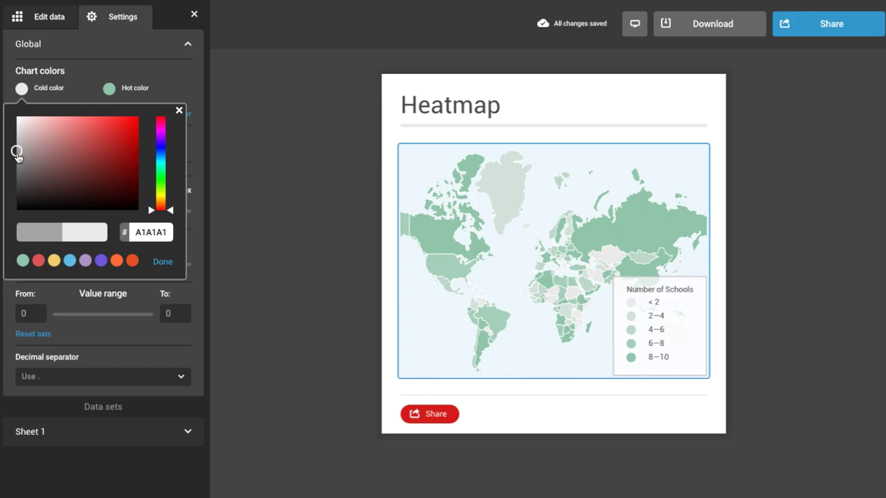
{"action": "left_click", "coordinate": [70, 260]}
{"action": "left_click", "coordinate": [162, 263]}
Set the heatmap's hot colour to orange-red.
{"action": "left_click", "coordinate": [109, 89]}
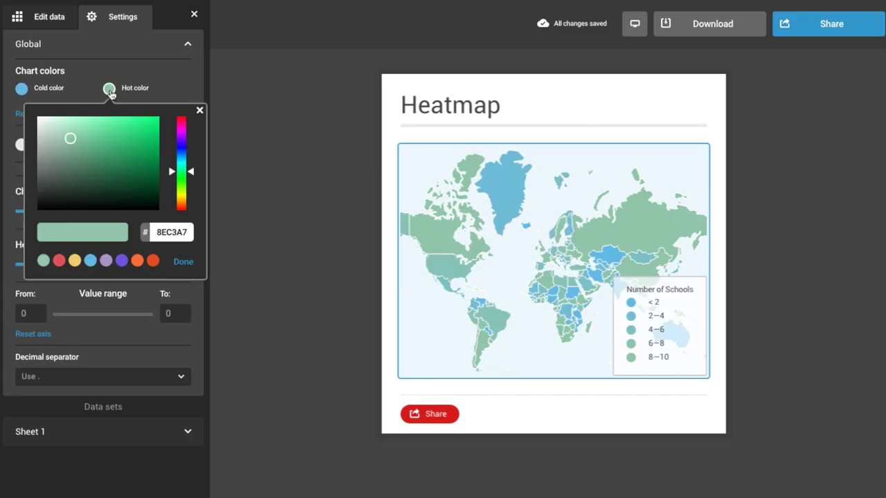
{"action": "left_click", "coordinate": [175, 123]}
{"action": "left_click", "coordinate": [153, 260]}
{"action": "left_click", "coordinate": [183, 261]}
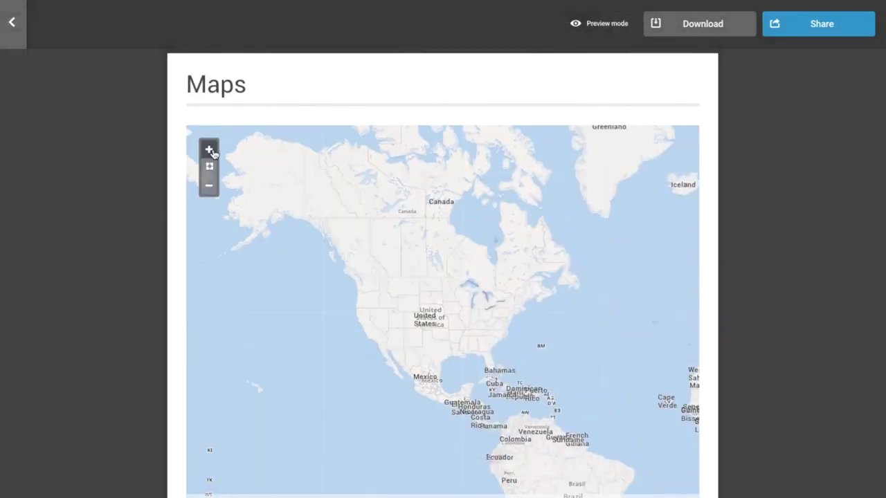
Zoom toward New York, then enable the street tile layer and markers.
{"action": "left_click", "coordinate": [209, 150]}
{"action": "left_click", "coordinate": [209, 150]}
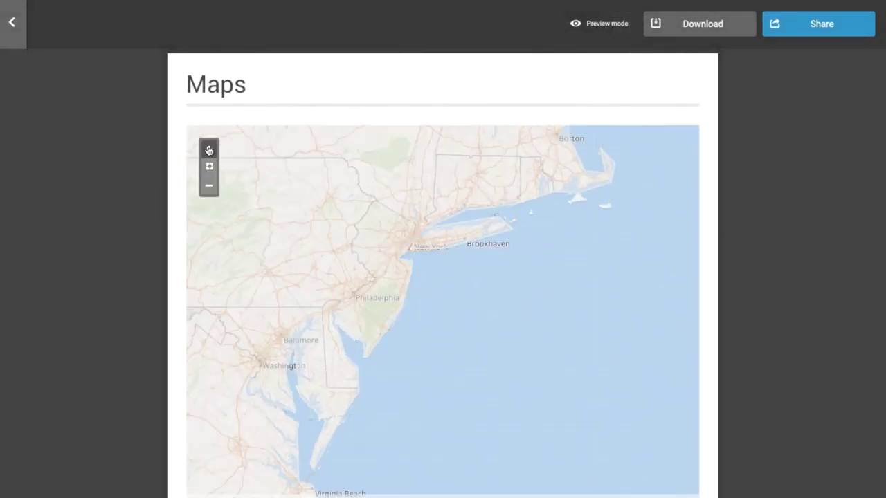
{"action": "scroll", "coordinate": [269, 155], "scroll_direction": "up", "scroll_amount": 5}
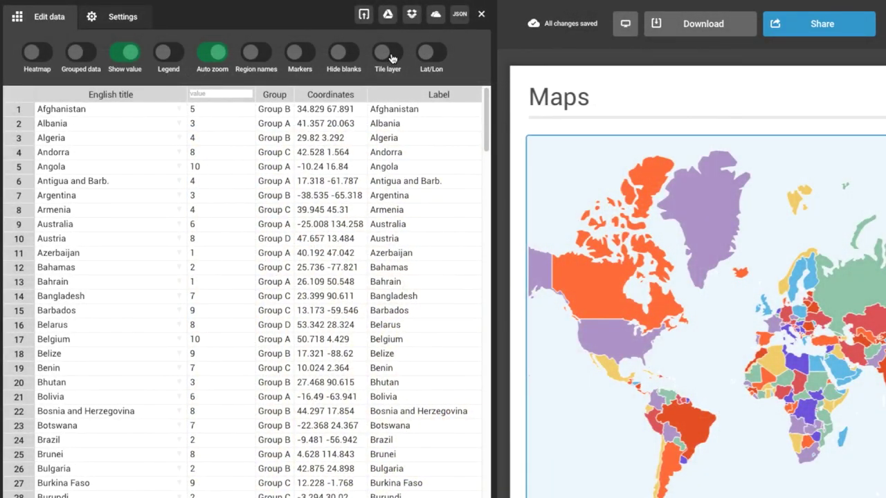
{"action": "left_click", "coordinate": [382, 52]}
{"action": "left_click", "coordinate": [294, 52]}
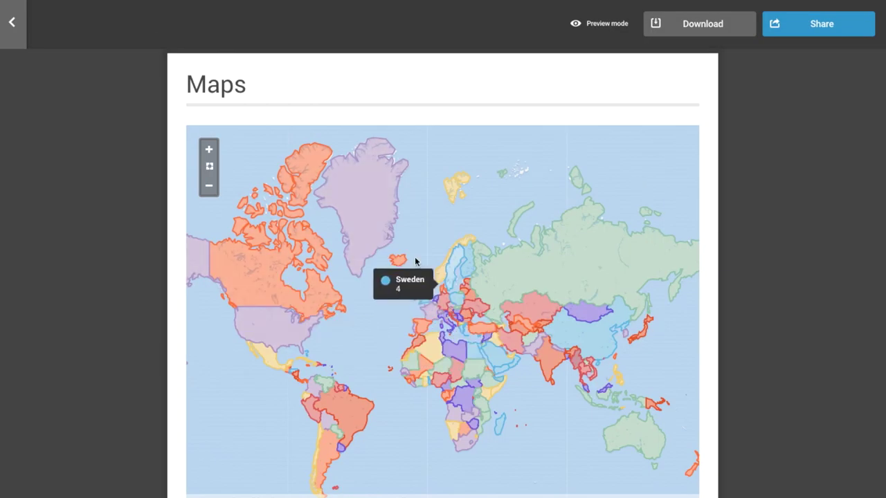
Zoom the tiled map from Europe down into the Berlin streets.
{"action": "scroll", "coordinate": [415, 256], "scroll_direction": "up", "scroll_amount": 3}
{"action": "left_click", "coordinate": [209, 149]}
{"action": "left_click", "coordinate": [209, 149]}
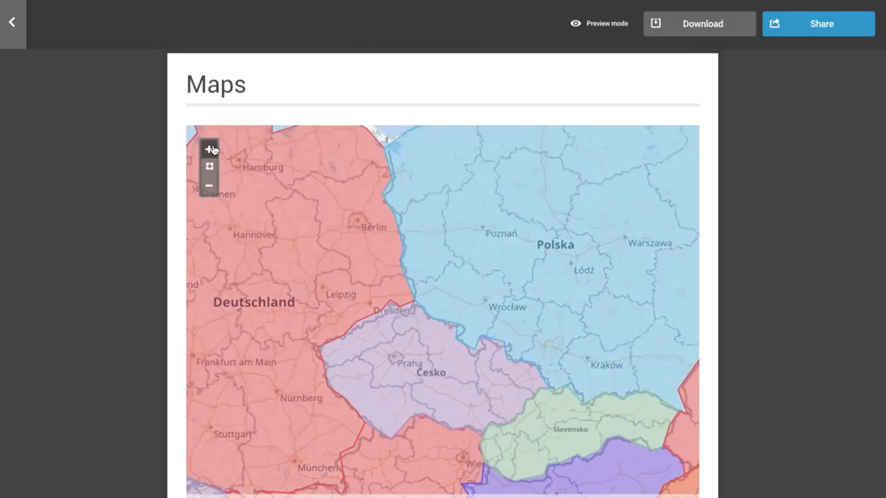
{"action": "left_click", "coordinate": [209, 149]}
{"action": "left_click", "coordinate": [209, 149]}
{"action": "left_click", "coordinate": [209, 150]}
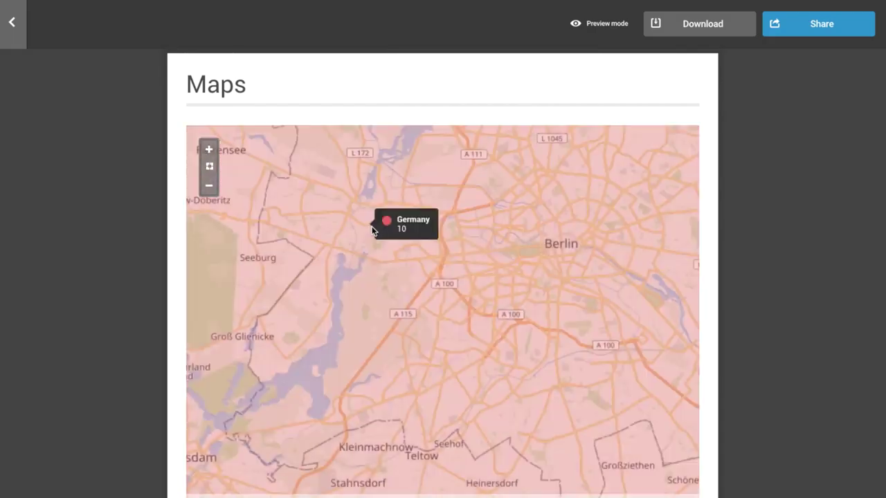
{"action": "left_click", "coordinate": [209, 150]}
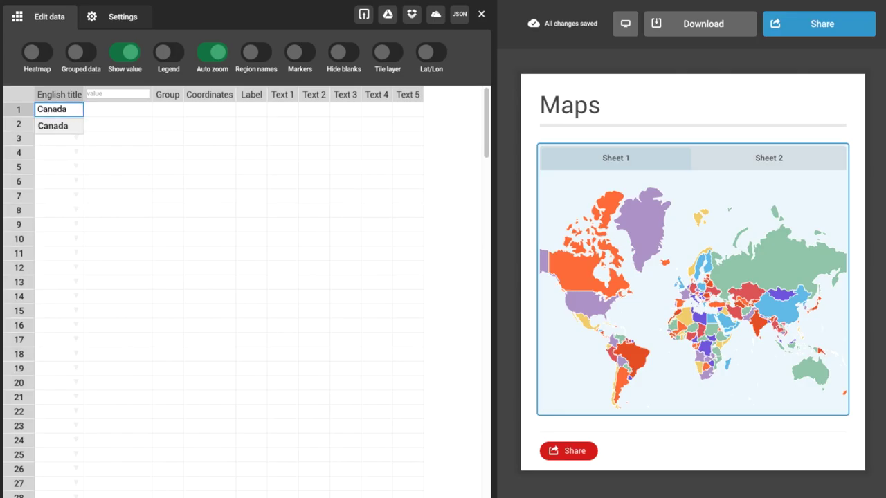
Compare the Canada-only Sheet 2 map with the Sheet 1 world map.
{"action": "left_click", "coordinate": [481, 14]}
{"action": "left_click", "coordinate": [550, 162]}
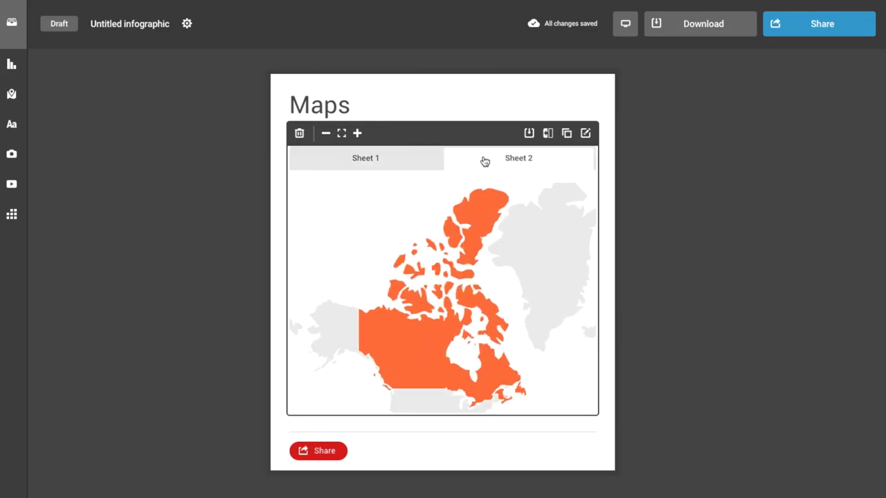
{"action": "left_click", "coordinate": [401, 162]}
{"action": "left_click", "coordinate": [524, 158]}
{"action": "left_click", "coordinate": [404, 162]}
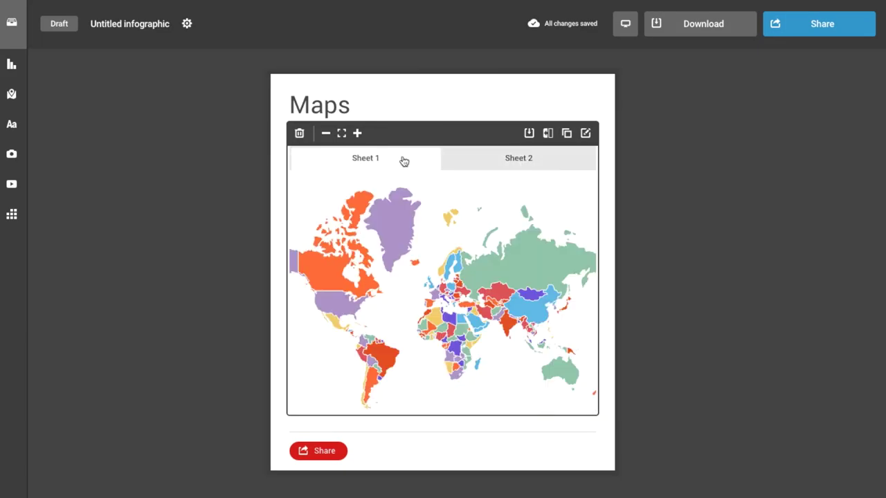
Preview the tabbed map and switch between its World and Japan tabs.
{"action": "double_click", "coordinate": [422, 242]}
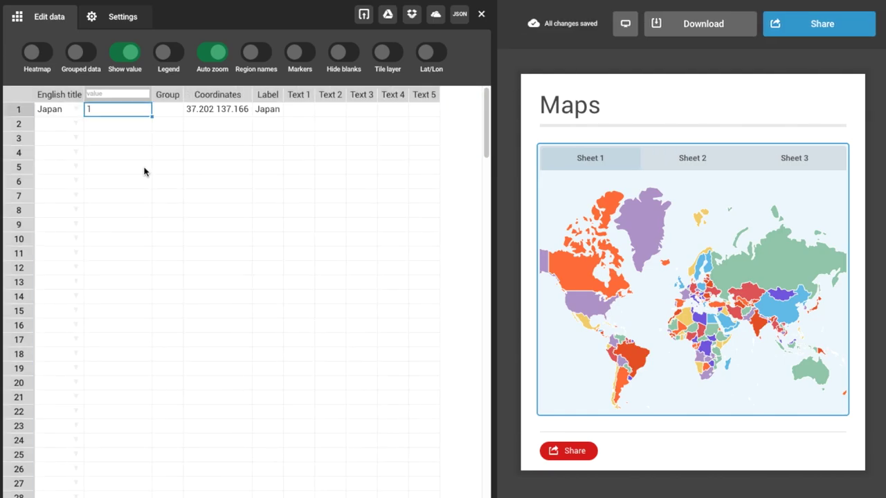
{"action": "left_click", "coordinate": [481, 14]}
{"action": "left_click", "coordinate": [625, 23]}
{"action": "left_click", "coordinate": [538, 145]}
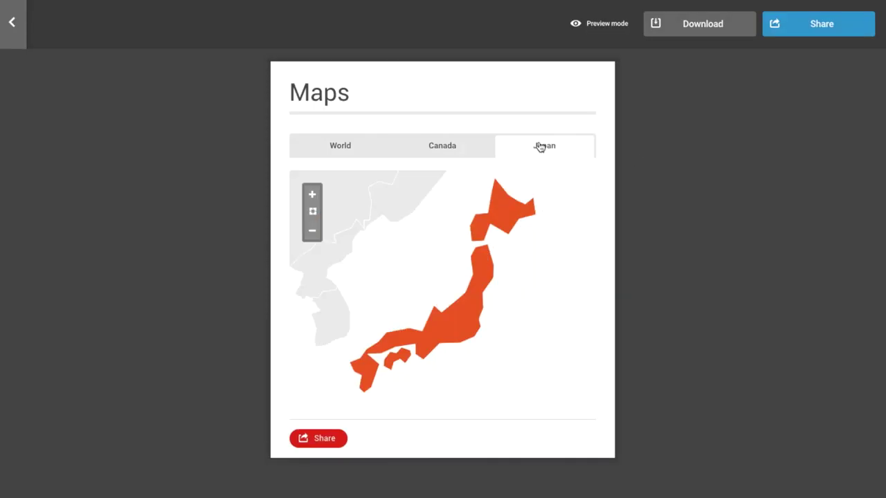
{"action": "left_click", "coordinate": [321, 144]}
{"action": "left_click", "coordinate": [590, 150]}
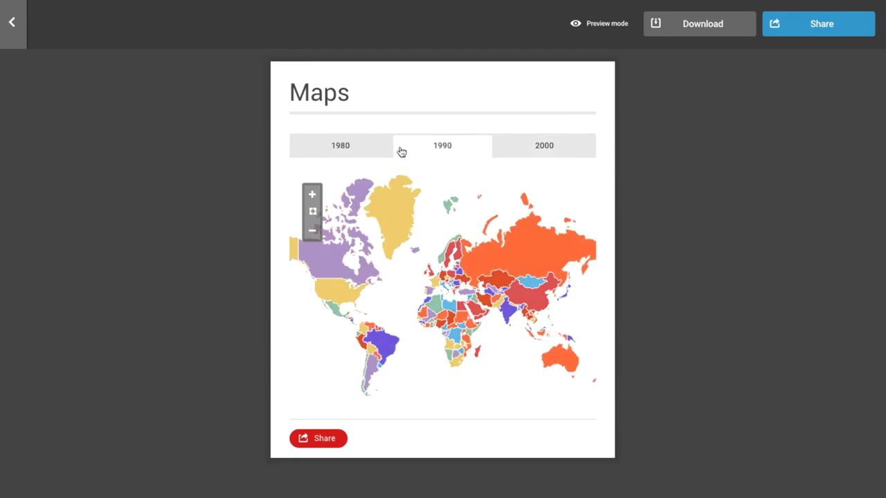